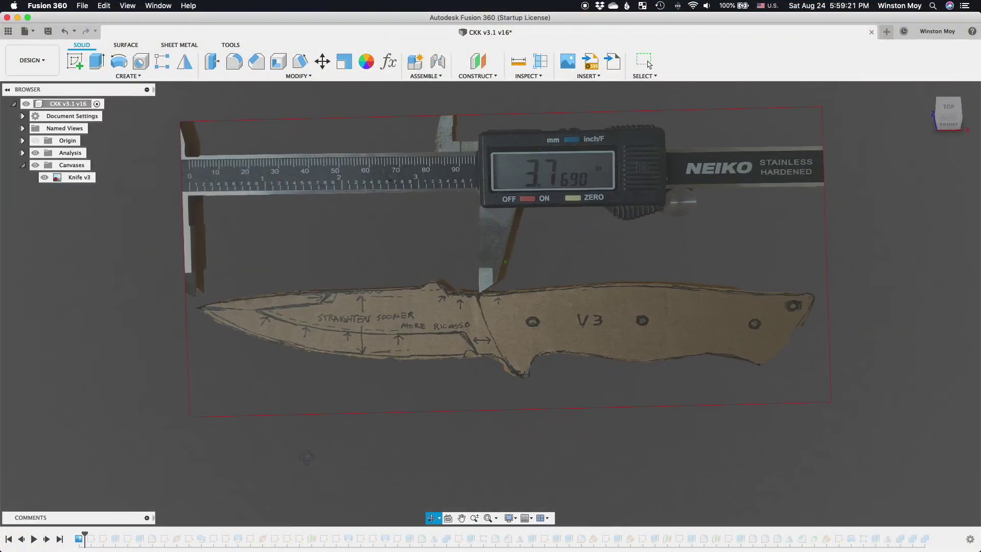
- Calibrate the Knife v3 canvas photo to real size, measuring from the knife tip
key("Escape")
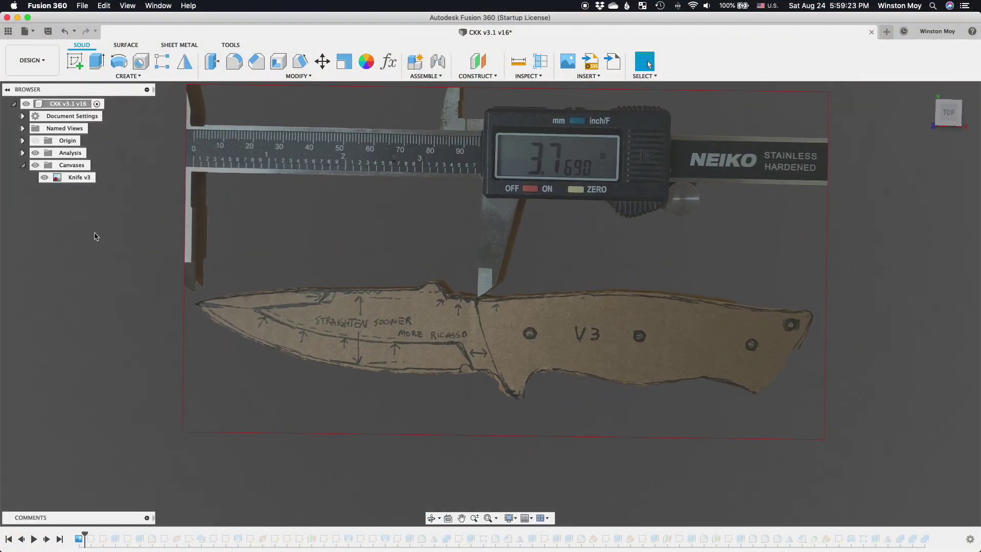
right_click(74, 177)
left_click(101, 199)
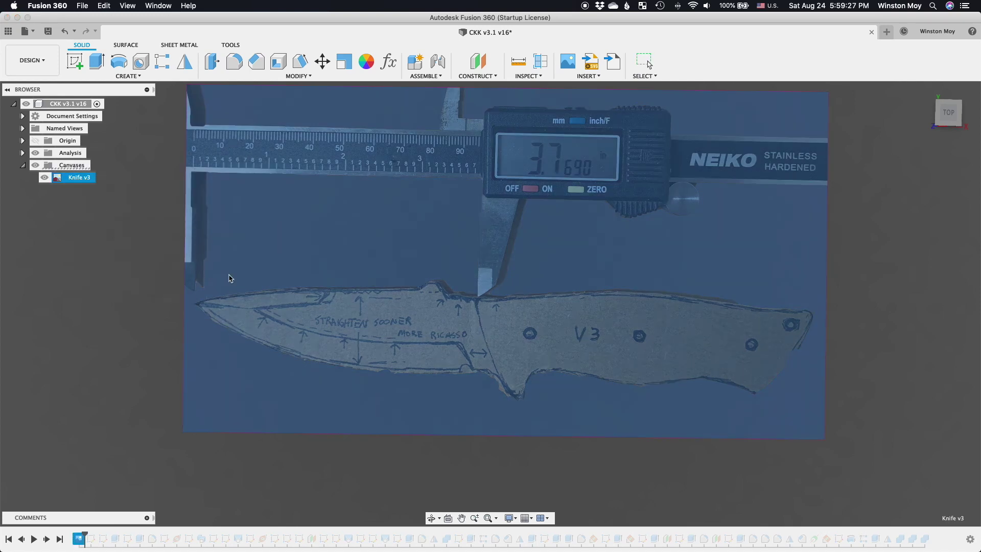
left_click(211, 303)
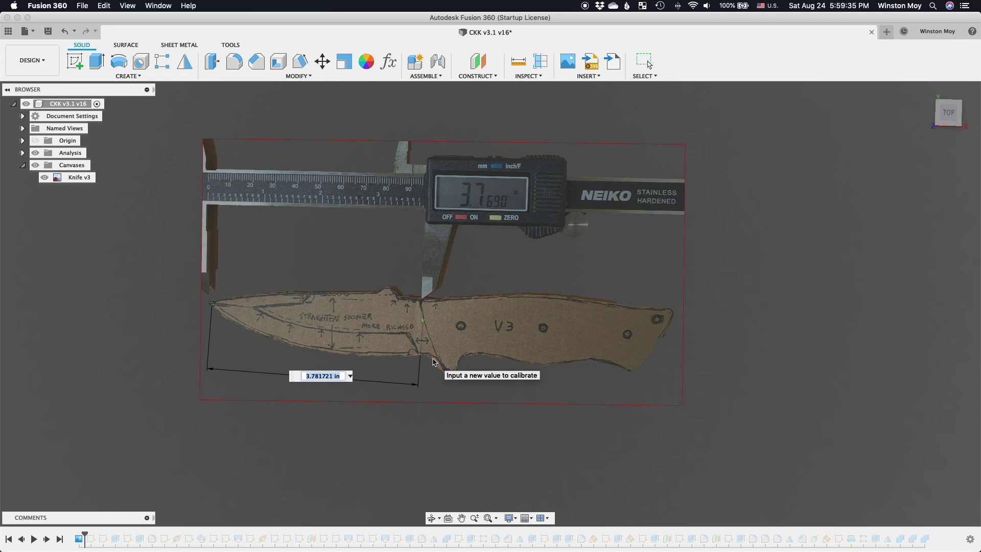
left_click(648, 64)
- Step the history forward, show the Dumb Original Sketch and open it for editing
left_click(46, 539)
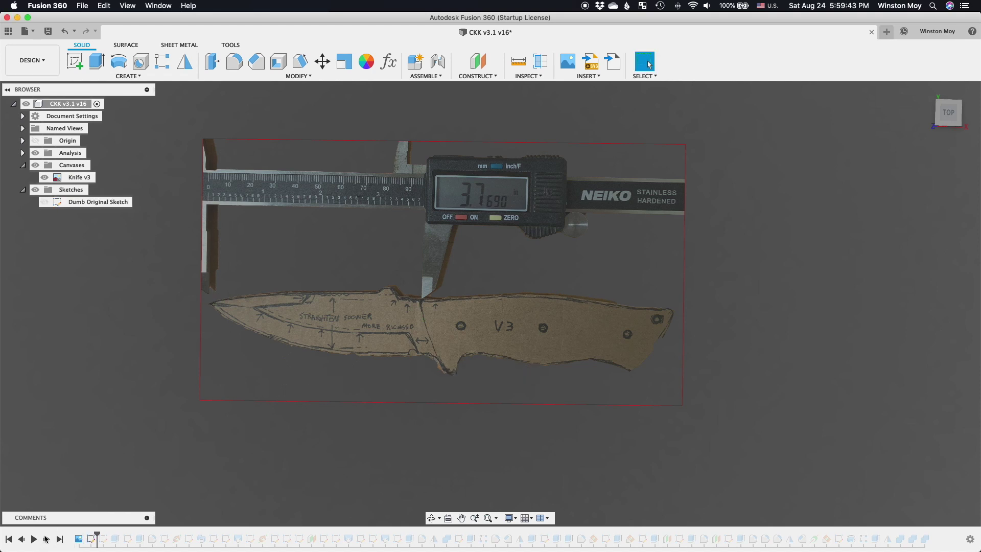
left_click(45, 202)
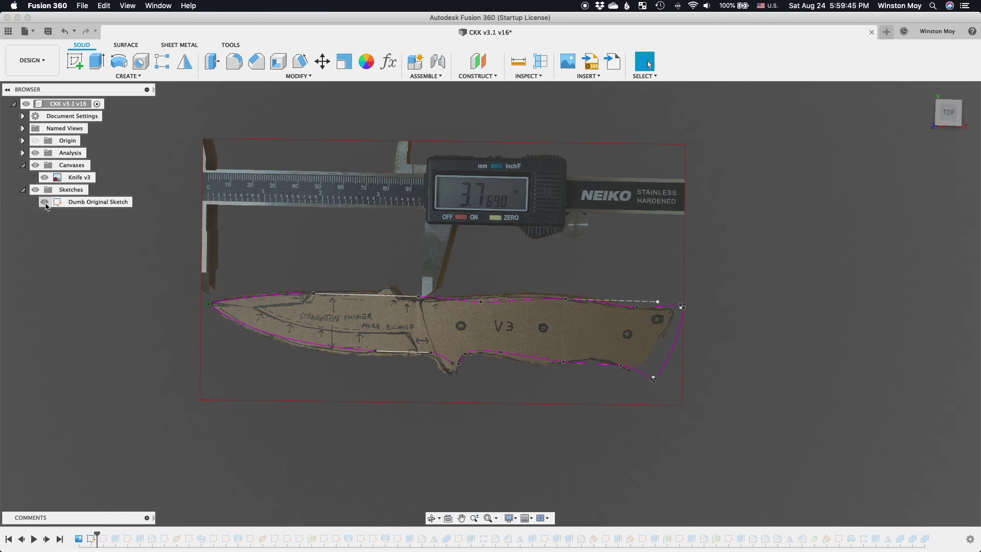
right_click(88, 539)
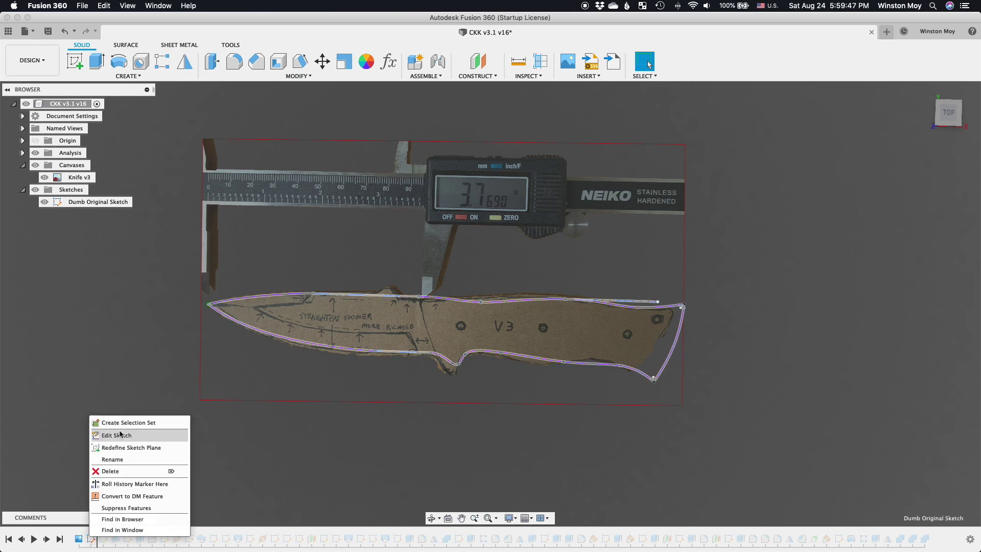
key("Escape")
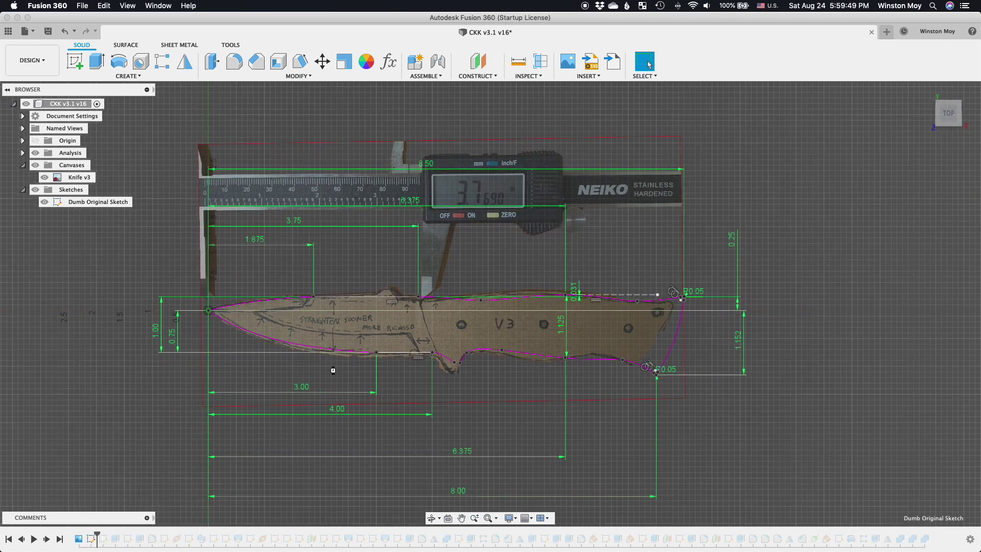
- Hide the Knife v3 photo and drag the spine spline's start point along the spine
left_click(45, 177)
scroll(433, 278, "up", 5)
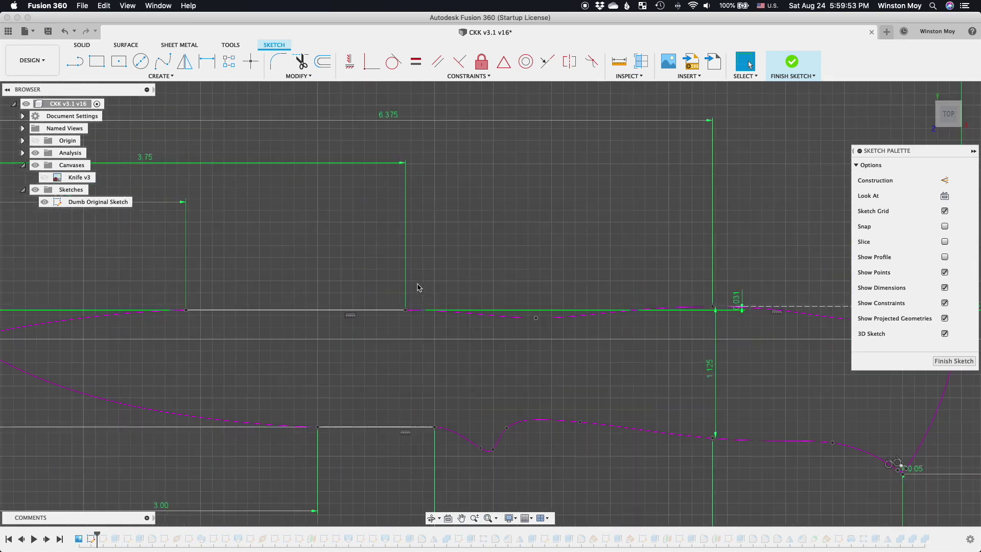
left_click(429, 316)
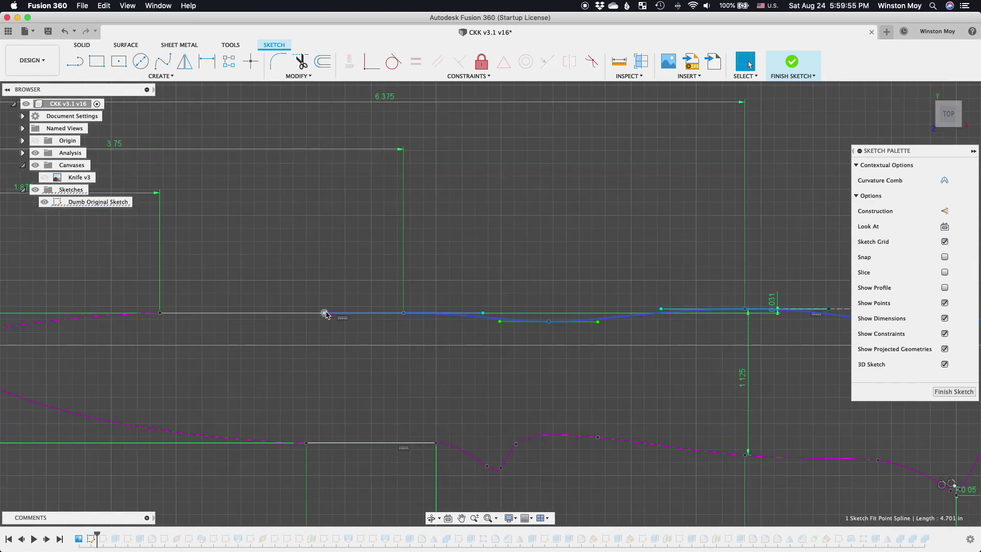
left_click_drag(325, 313, 376, 321)
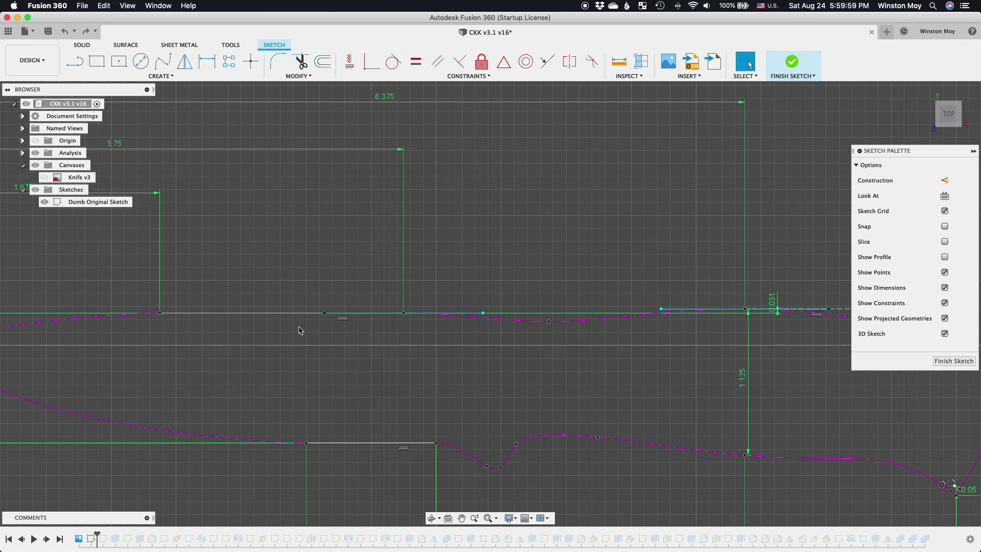
- Finish the sketch and hide all reference canvases
scroll(367, 271, "down", 4)
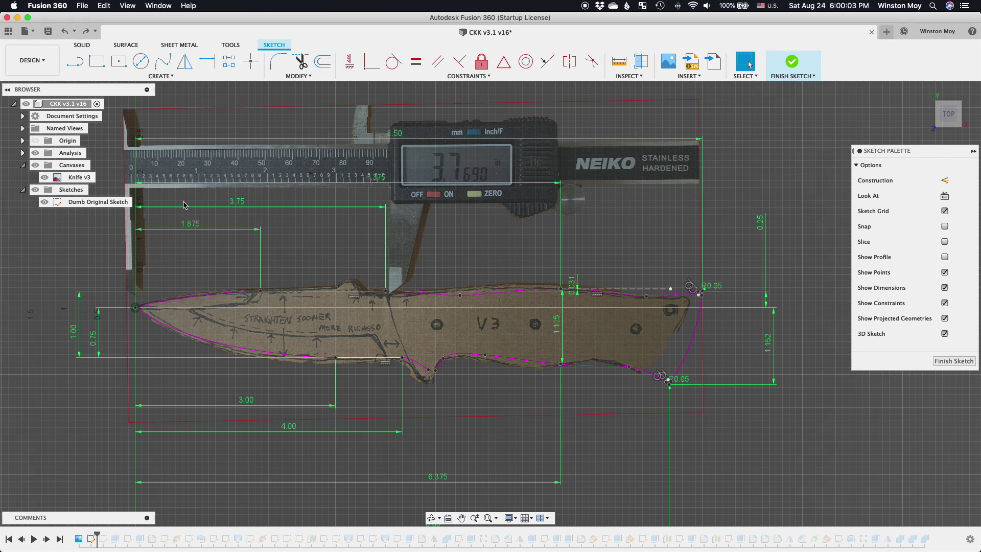
left_click(773, 70)
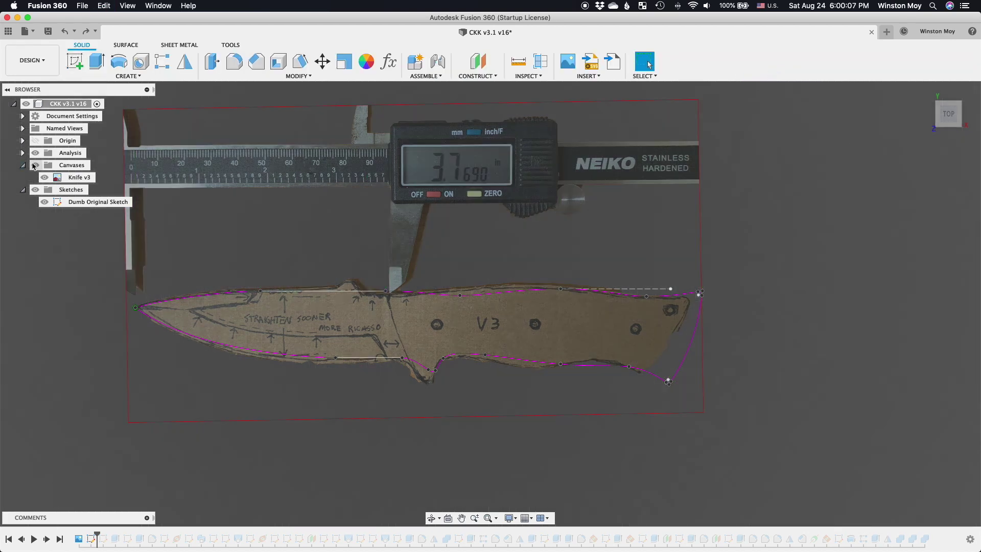
left_click(35, 165)
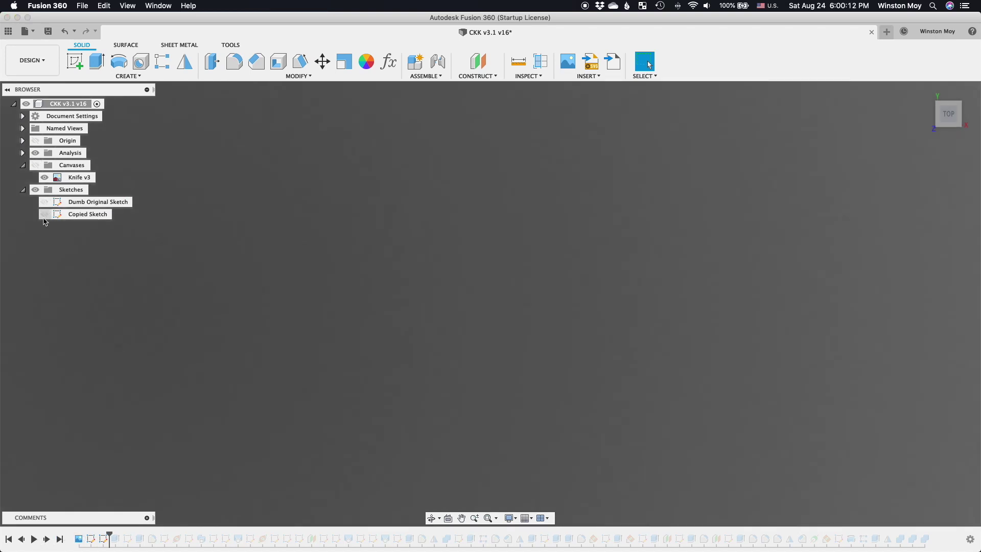
- Advance history to the extruded blank with handle cutouts, hide Cutouts, Round 1, and expand Construction
middle_click_drag(245, 307, 240, 347, "shift")
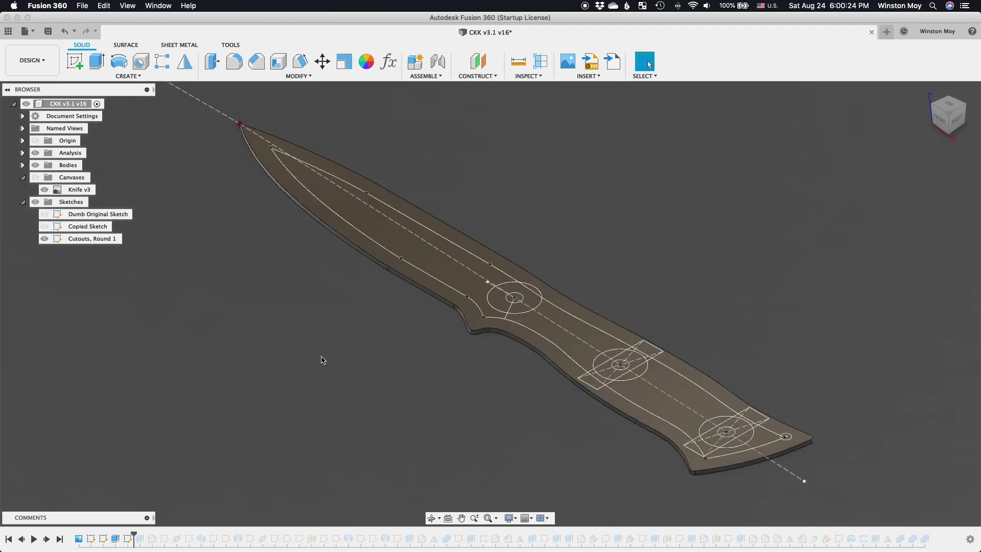
left_click(46, 539)
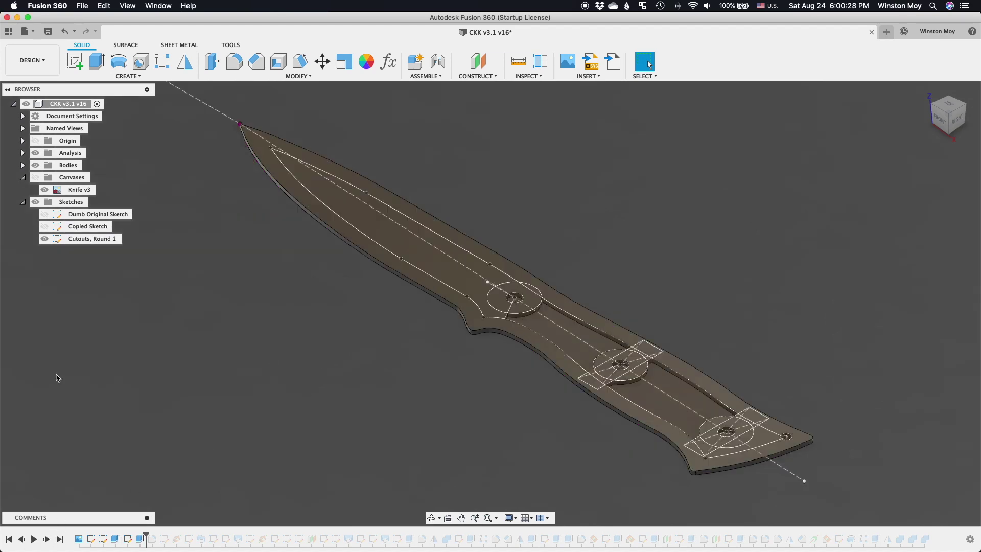
left_click(45, 238)
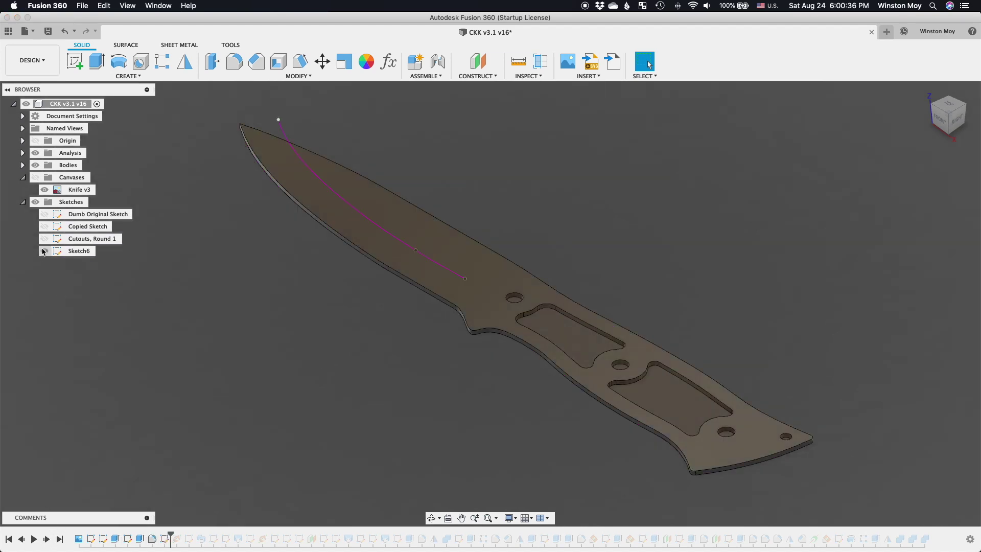
left_click(22, 263)
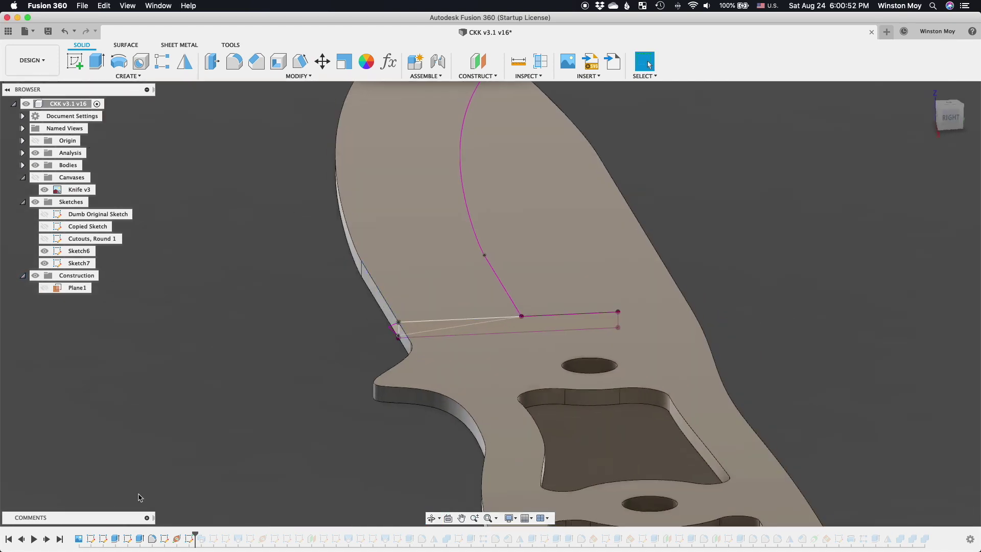
- Edit the sweep cut to reselect its path along the blade edge, accept it, and show Sketch8
right_click(202, 538)
left_click(248, 432)
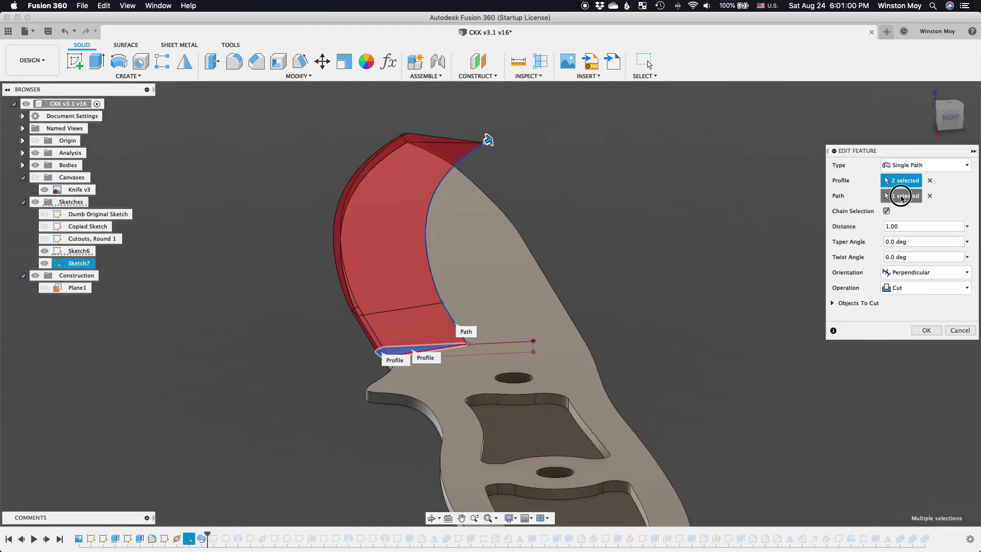
left_click(901, 197)
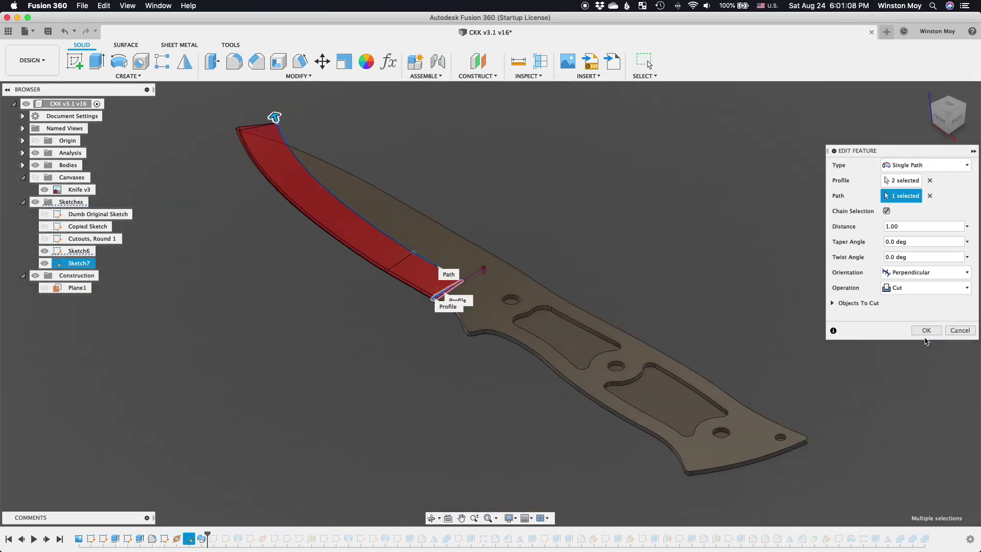
left_click(927, 330)
left_click(45, 275)
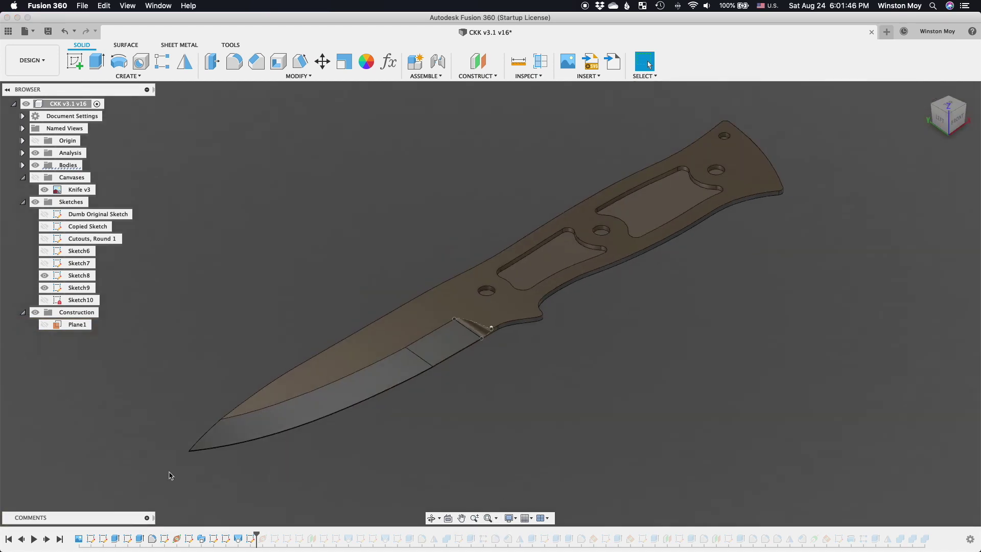
- Hide Sketch9 and show the Swedge Rear Profile sketch, checking it edge-on against Plane2
left_click(45, 288)
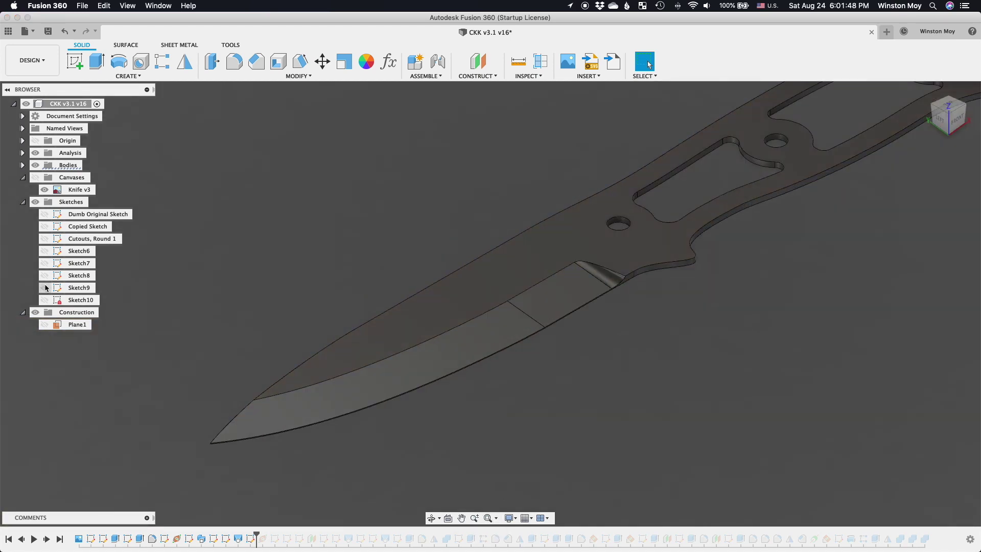
middle_click_drag(43, 305, 286, 445, "shift")
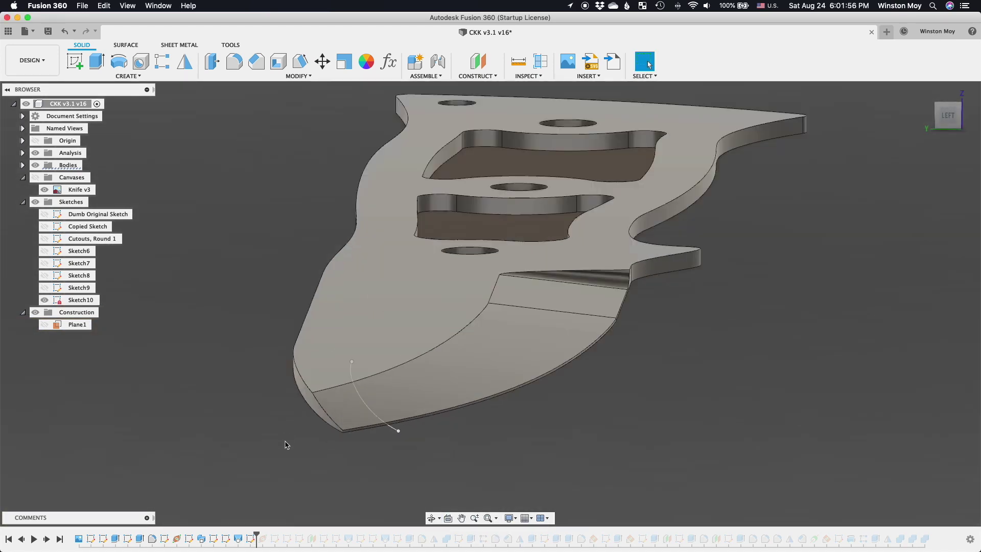
left_click(45, 337)
left_click_drag(949, 117, 979, 109)
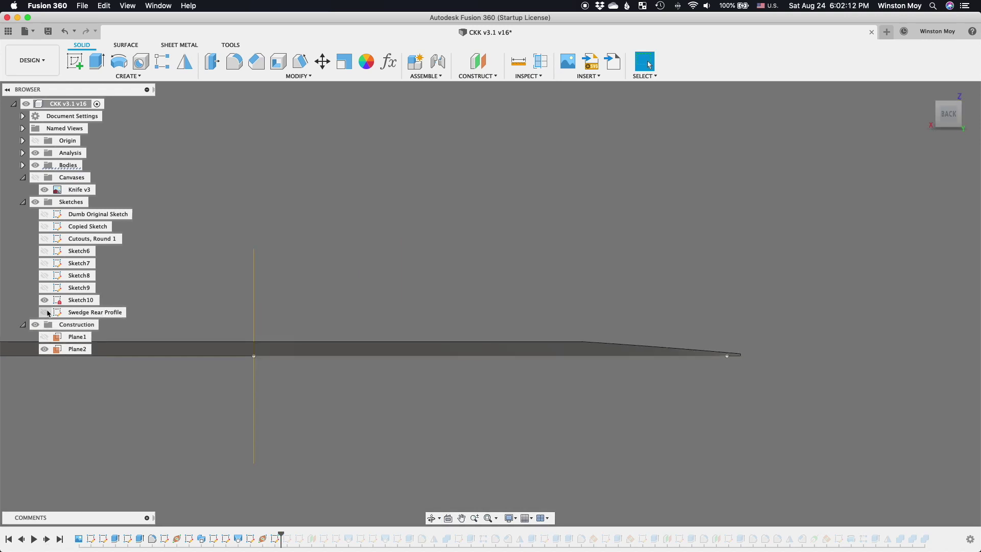
left_click(45, 312)
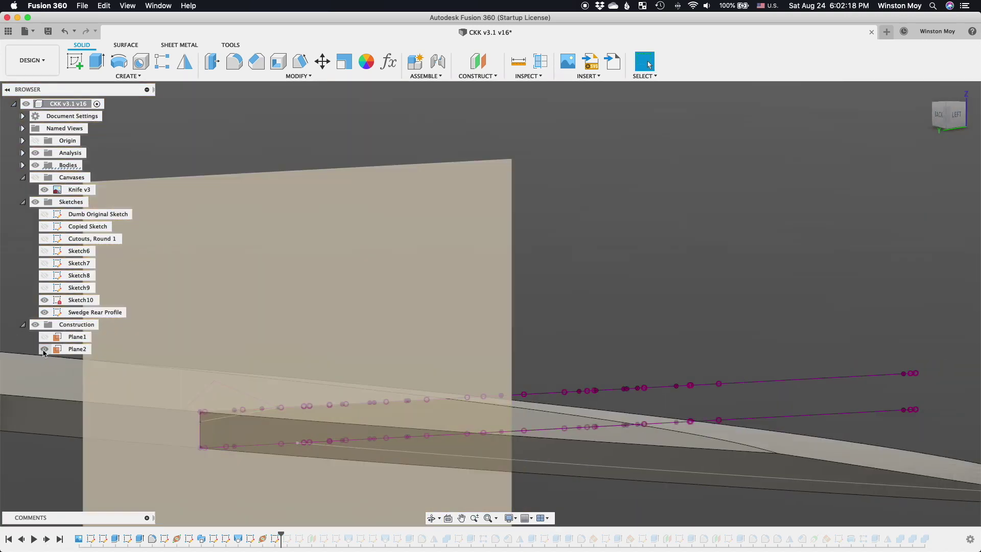
left_click(44, 349)
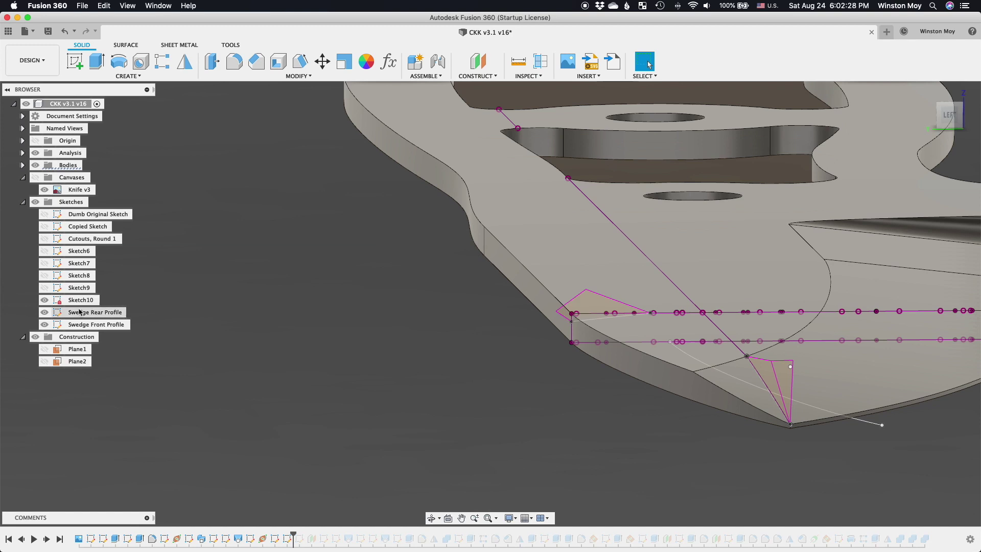
- Select both swedge profile sketches, hide Plane3 and inspect the swedge cut at the tip
left_click(79, 312)
left_click(82, 325, "shift")
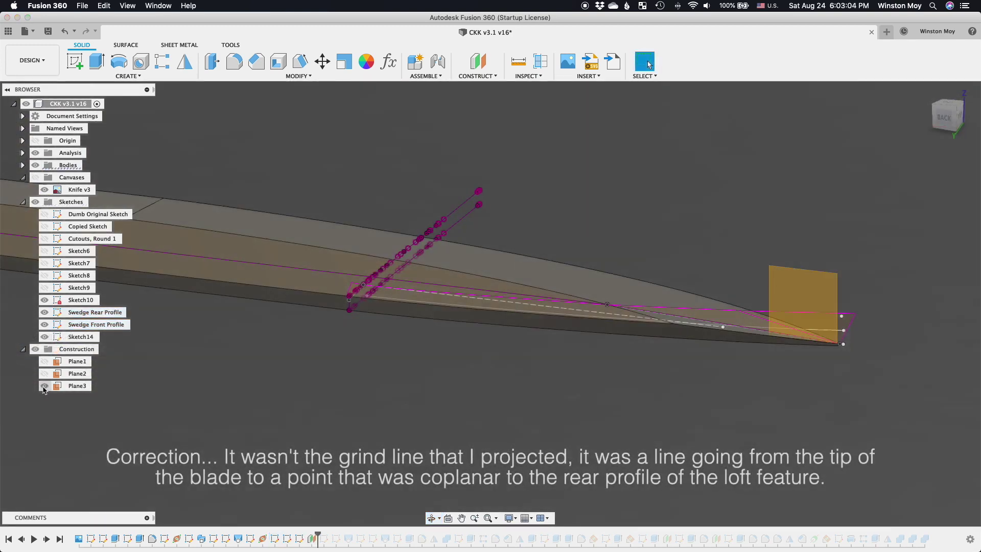
left_click(44, 386)
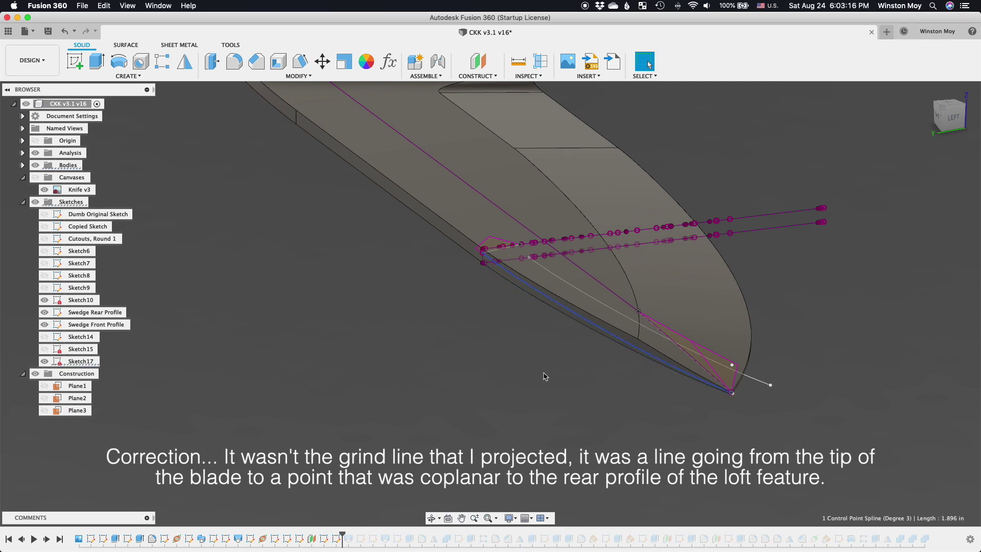
middle_click_drag(545, 377, 522, 324, "shift")
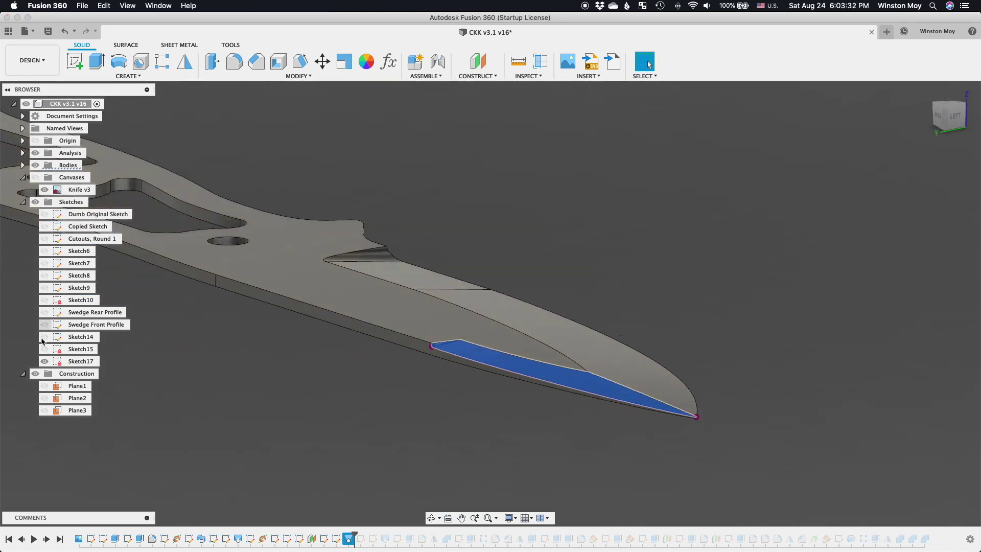
middle_click_drag(506, 446, 508, 431, "shift")
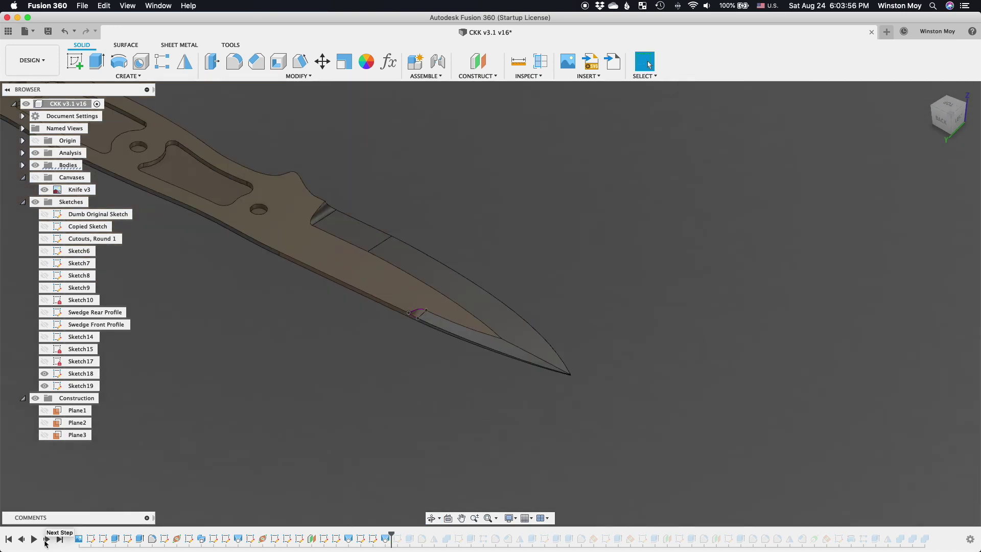
- Step history back and forward to compare the choil relief notch with the edge bevel
scroll(321, 215, "up", 10)
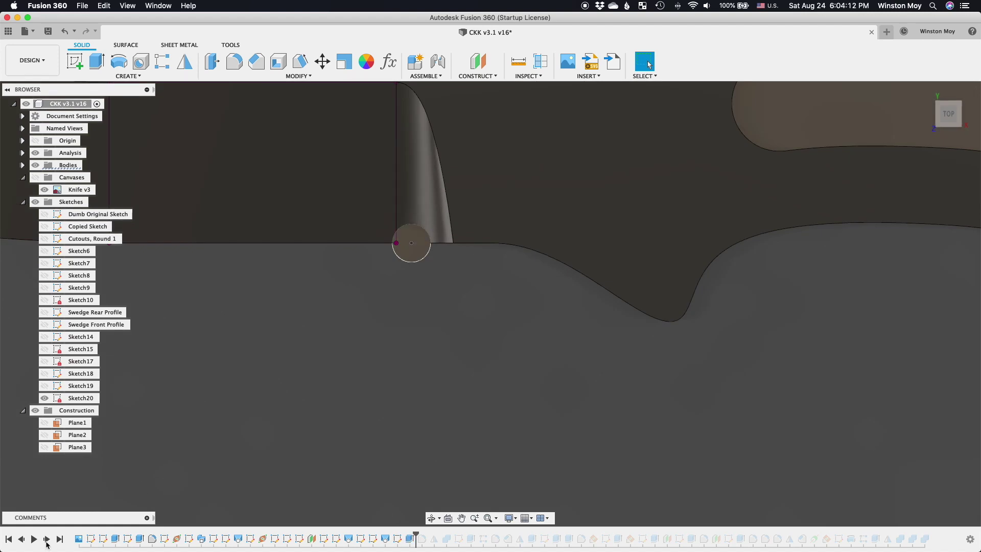
scroll(512, 460, "down", 5)
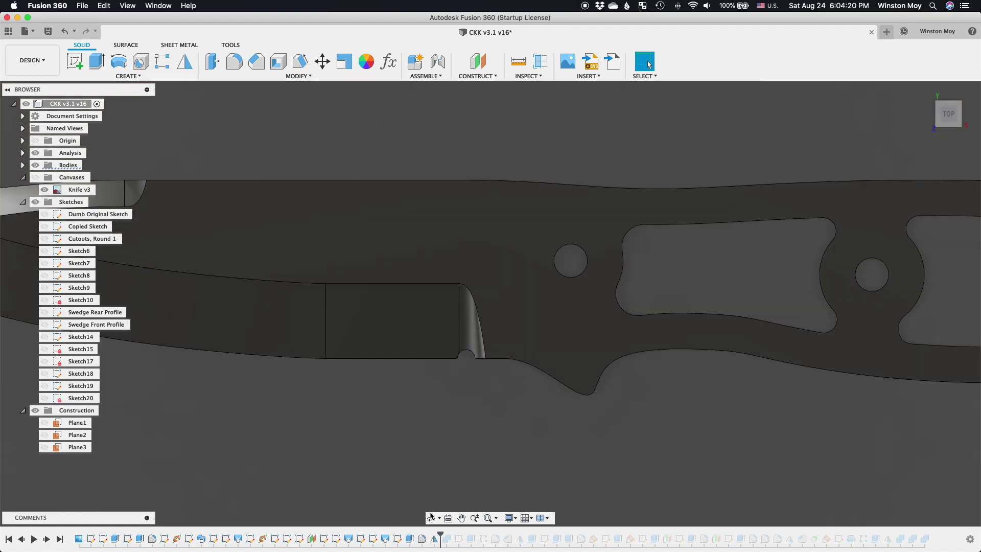
mouse_move(431, 516)
middle_mouse_down("shift")
mouse_move(217, 471)
mouse_move(473, 462)
middle_mouse_up("shift")
left_click(21, 539)
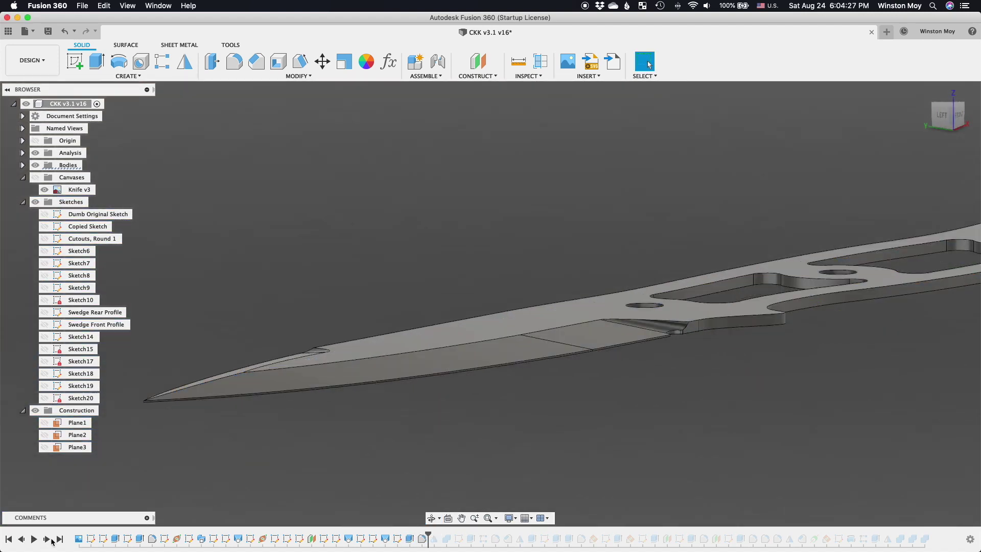
left_click(47, 539)
scroll(405, 378, "up", 8)
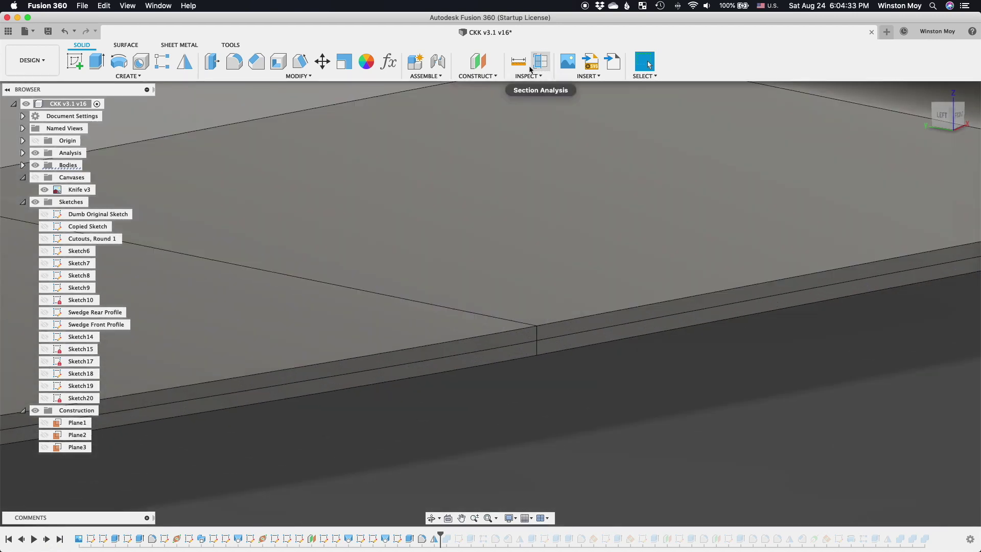
- Measure the blade edge thickness between two edge vertices (0.016 in), then close Measure
left_click(518, 61)
left_click(536, 326)
left_click(537, 354)
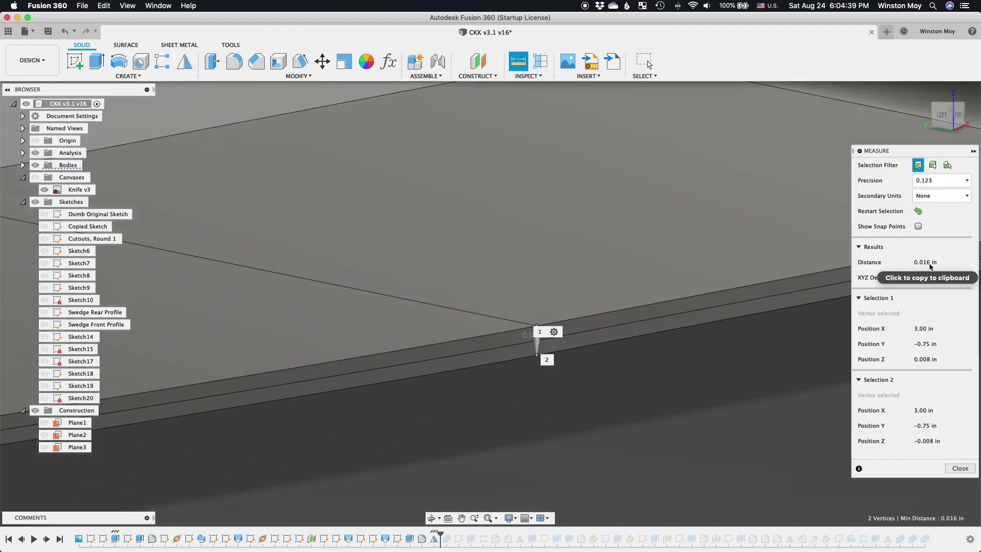
key("Escape")
scroll(470, 409, "down", 10)
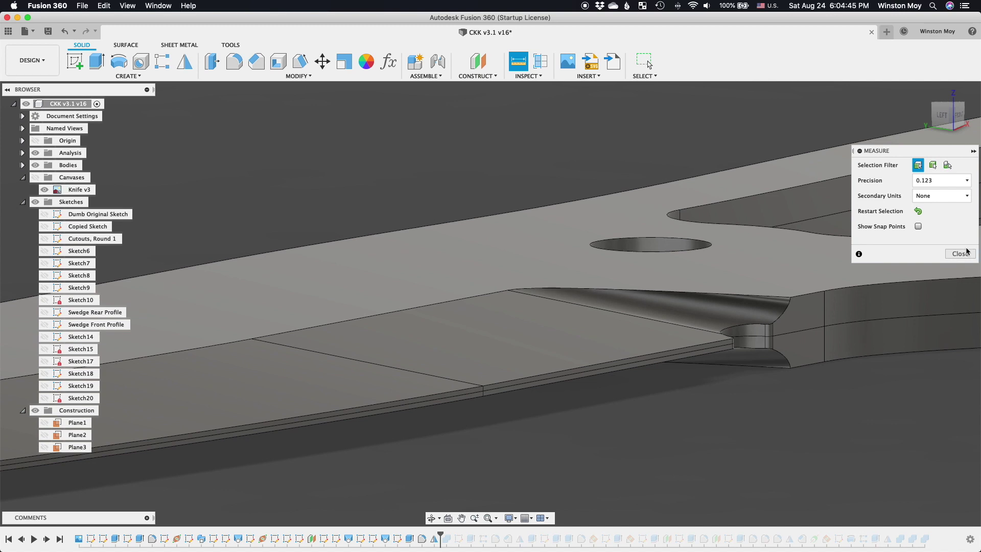
key("Escape")
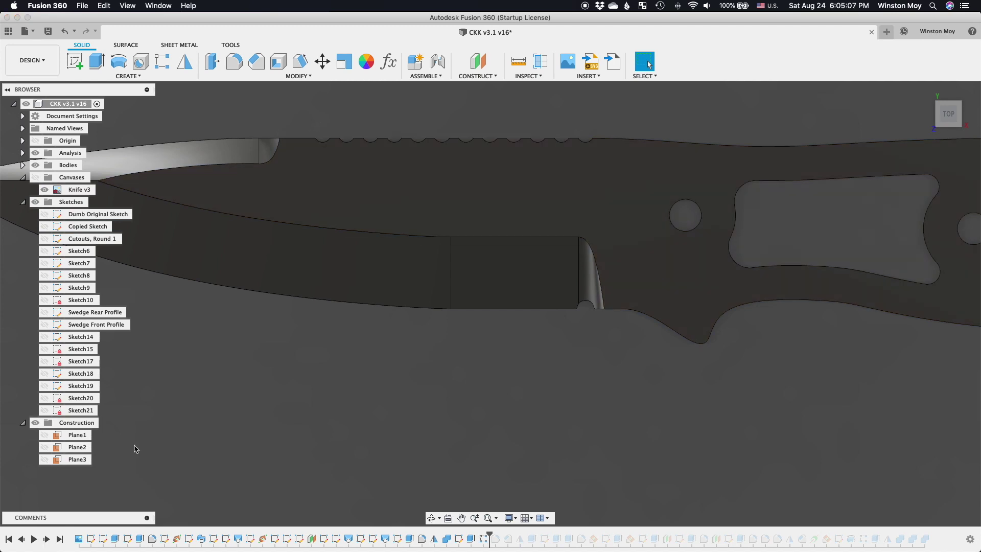
- Select the Fillet4 serration feature and step forward to add the wood handle scales
left_click(496, 539)
scroll(504, 432, "down", 5)
scroll(318, 296, "up", 8)
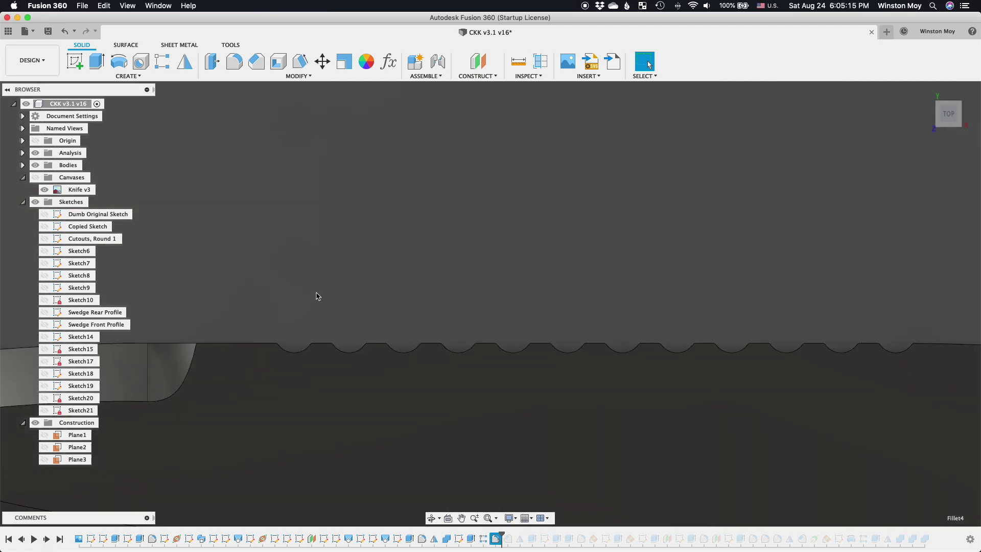
left_click(46, 539)
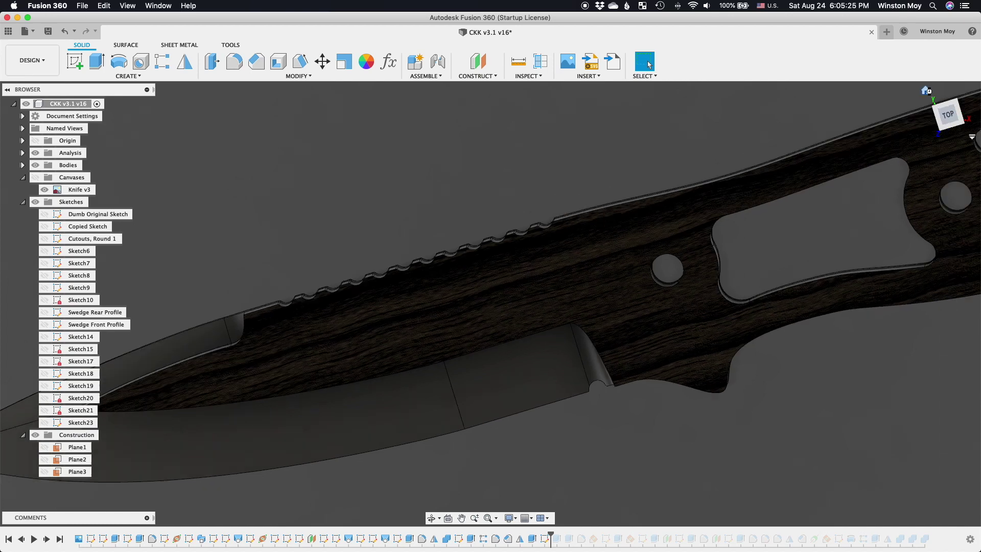
- Step the history forward through the following sketches, Sketch26 and the Plane5 construction plane
left_click(543, 539)
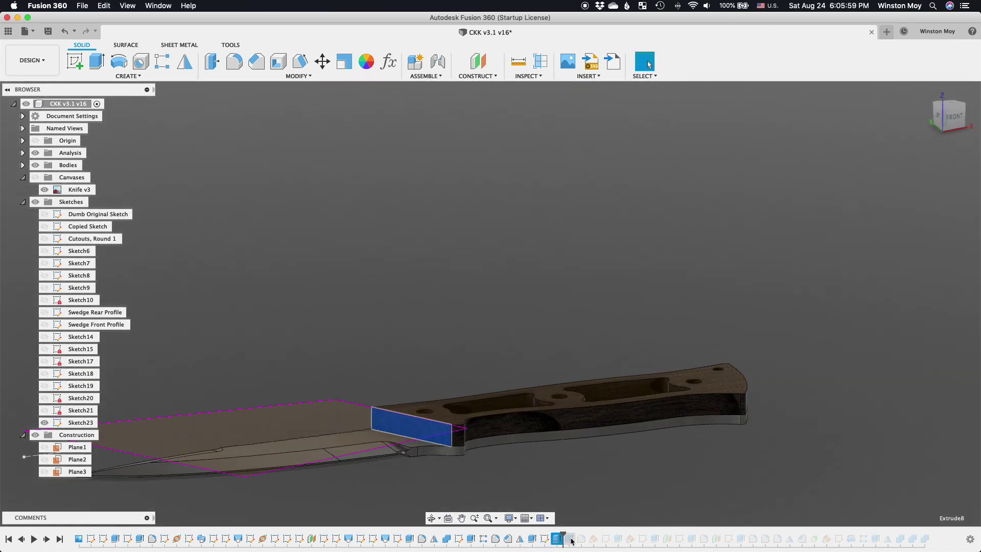
left_click(47, 541)
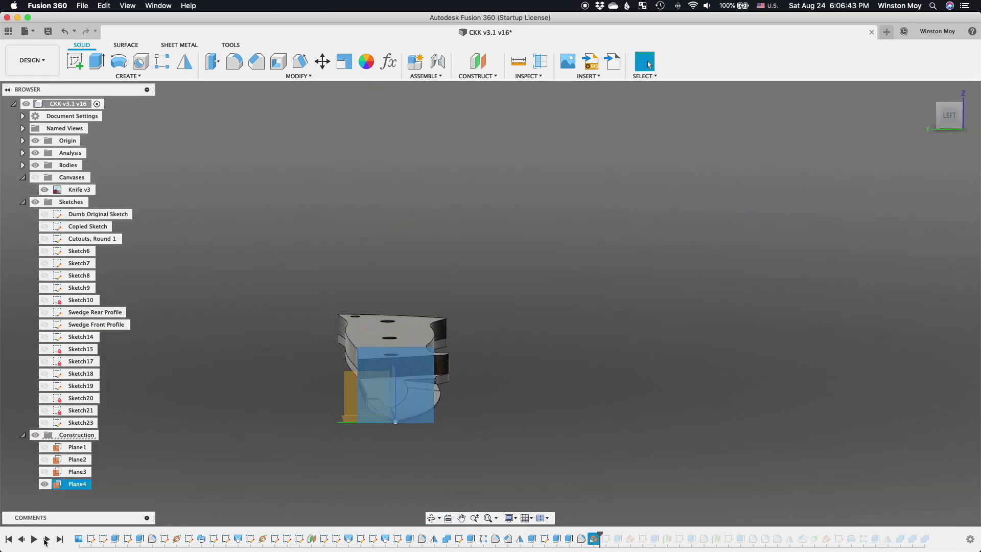
left_click(47, 541)
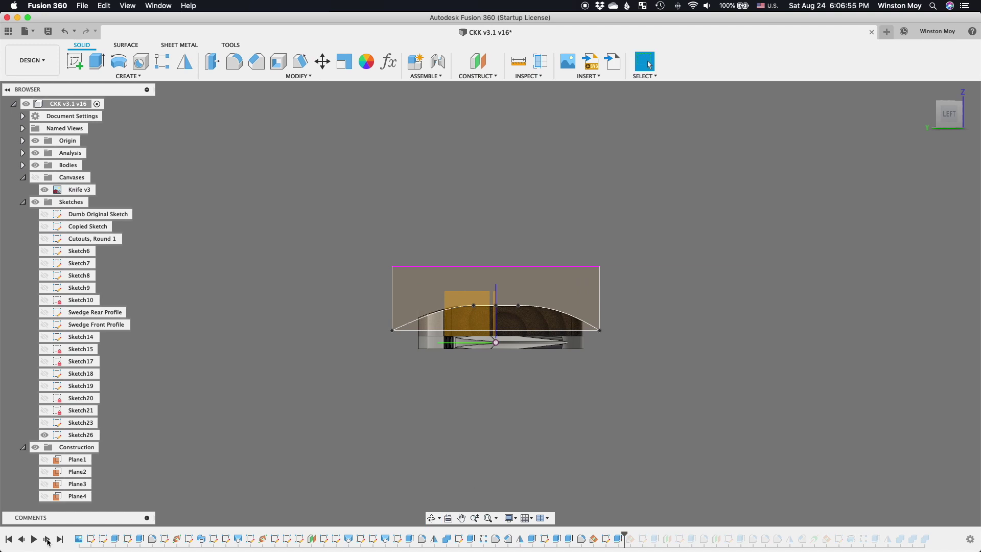
left_click(47, 541)
scroll(67, 492, "down", 1)
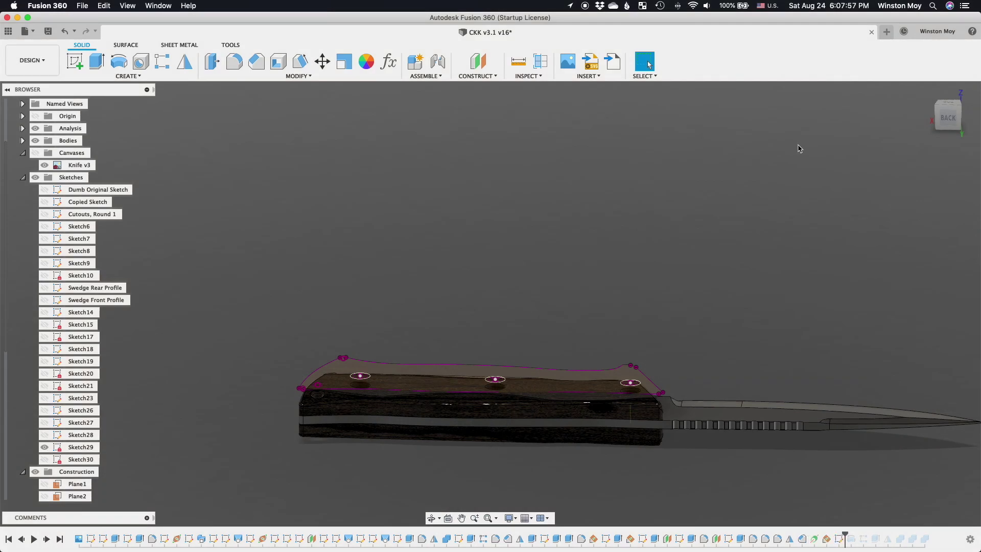
- Add the brass handle pins, collapse Sketches, and review the finished knife from ViewCube angles
middle_click_drag(800, 149, 595, 247, "shift")
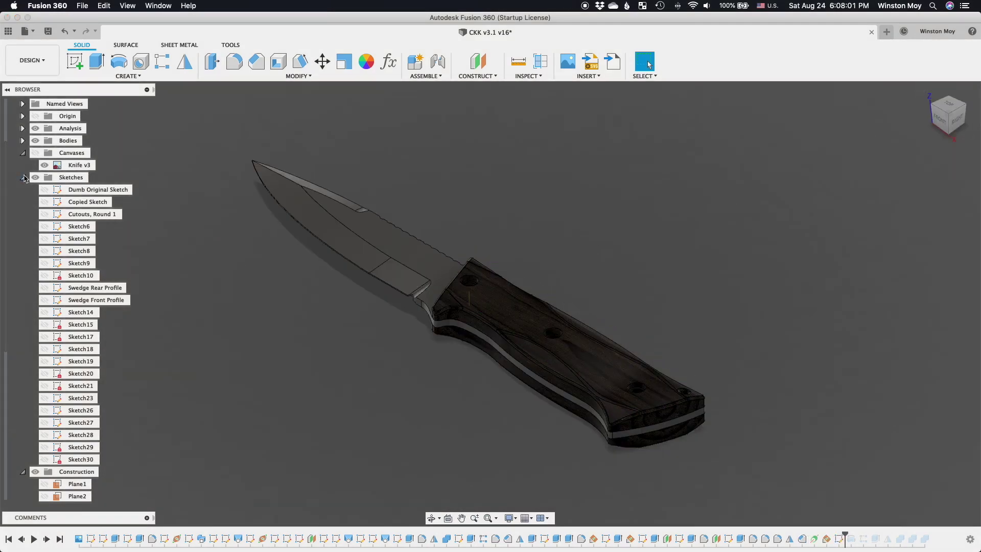
left_click(24, 178)
left_click(46, 540)
left_click(46, 540)
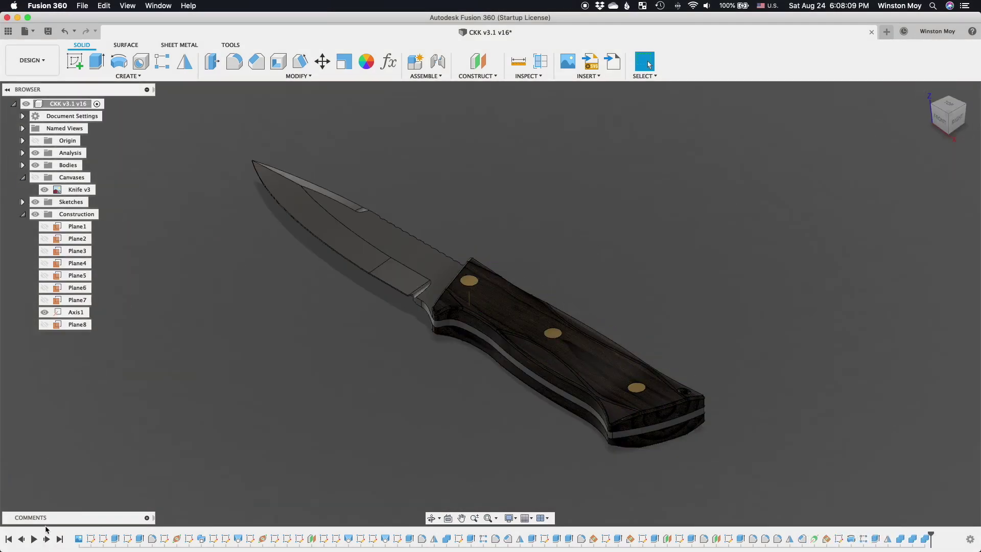
middle_click_drag(459, 307, 644, 371, "shift")
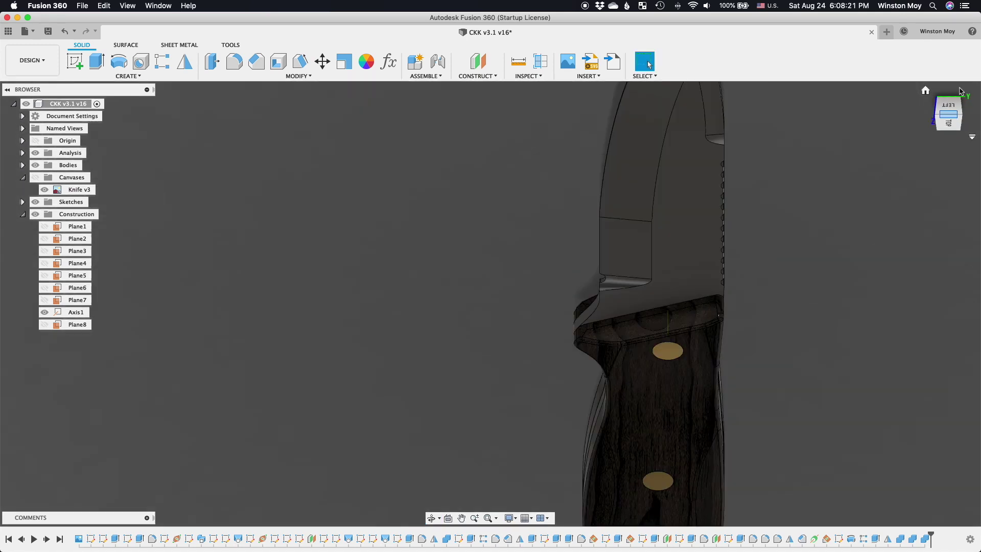
left_click(948, 112)
left_click(959, 110)
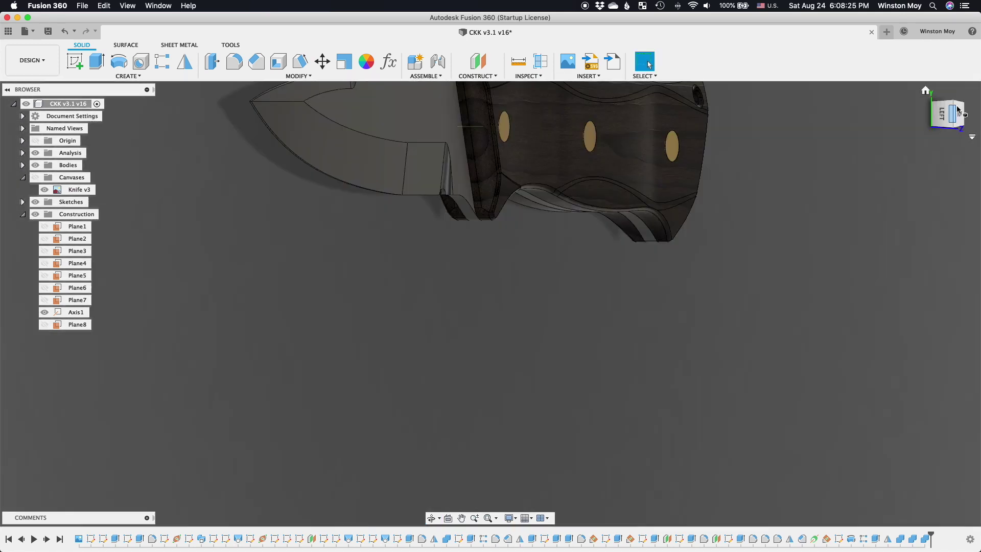
left_click(959, 111)
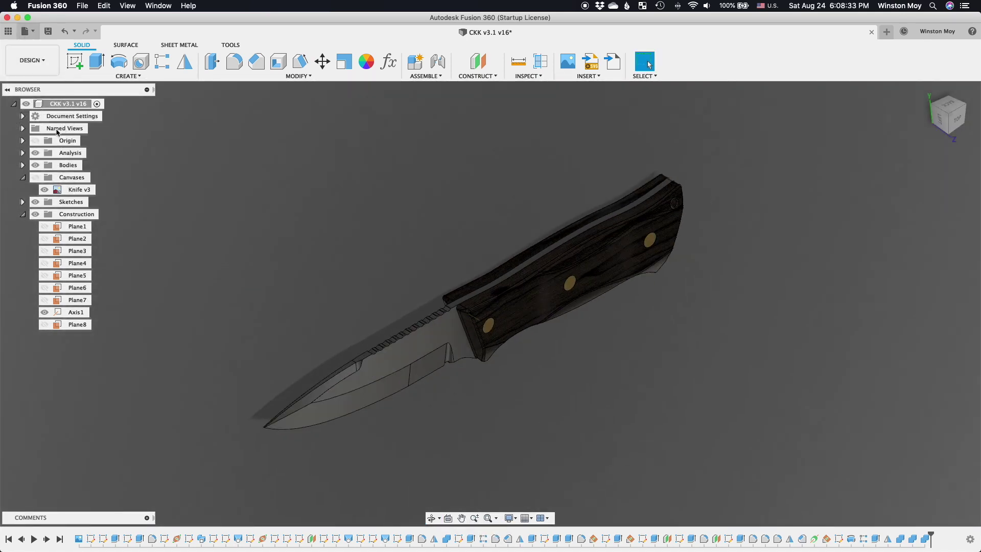